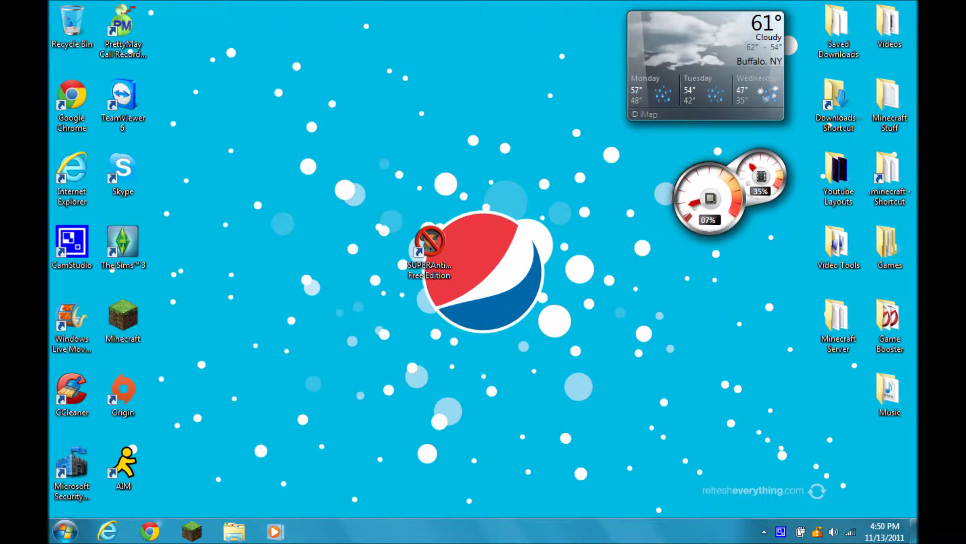
Place the SUPERAntiSpyware shortcut below the Pepsi logo and launch the program.
{"action": "left_click_drag", "start_coordinate": [429, 245], "coordinate": [481, 178]}
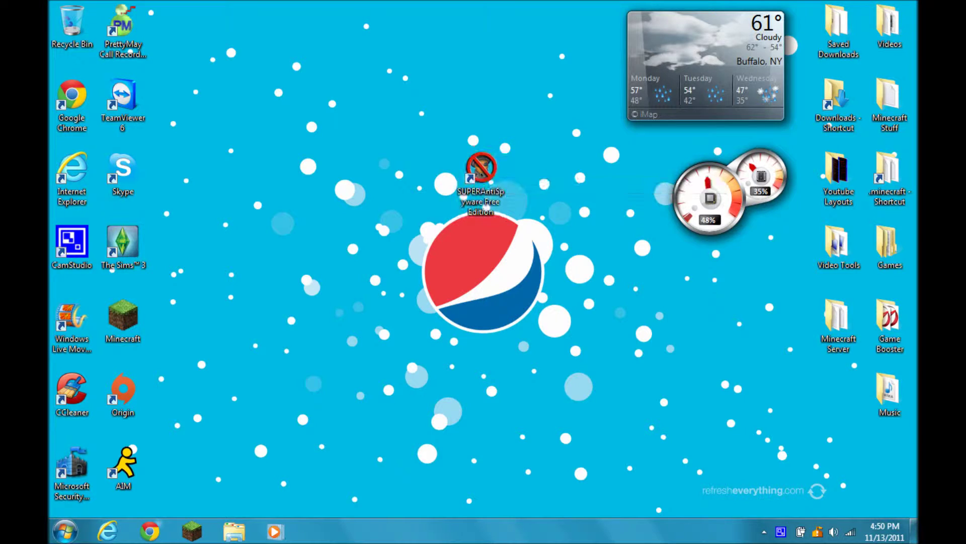
{"action": "mouse_move", "coordinate": [481, 174]}
{"action": "left_mouse_down"}
{"action": "mouse_move", "coordinate": [481, 100]}
{"action": "mouse_move", "coordinate": [482, 395]}
{"action": "left_mouse_up"}
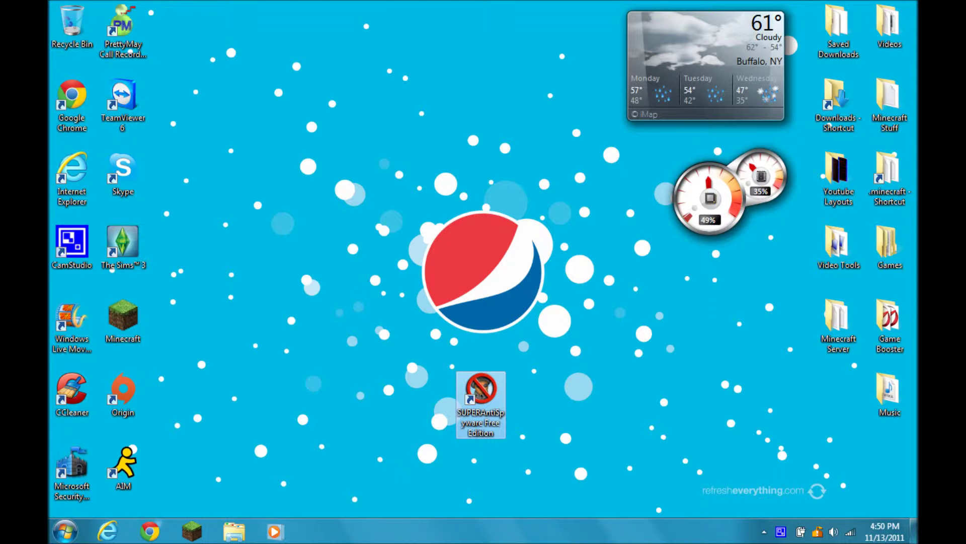
{"action": "double_click", "coordinate": [481, 393]}
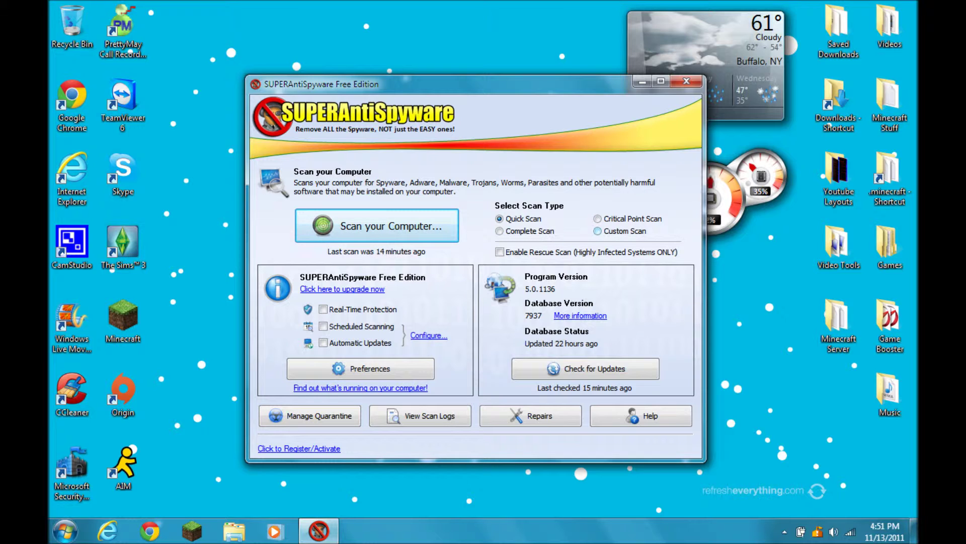
Switch the scan type to Critical Point Scan, then back to Quick Scan.
{"action": "left_click", "coordinate": [597, 218]}
{"action": "left_click", "coordinate": [499, 218]}
Run a quick scan that finds 11 tracking-cookie threats in 4 minutes 18 seconds.
{"action": "left_click", "coordinate": [376, 225]}
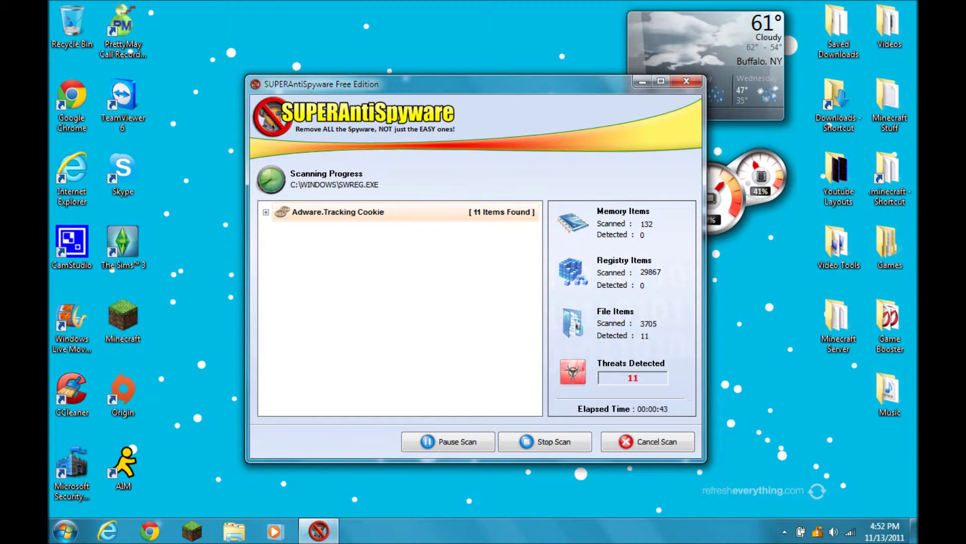
{"action": "left_click", "coordinate": [784, 532]}
{"action": "right_click", "coordinate": [784, 441]}
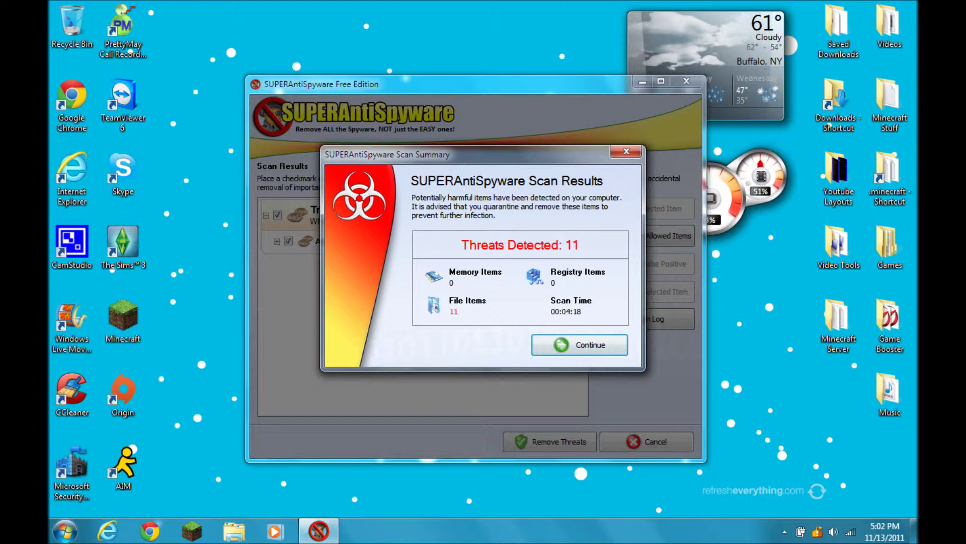
Quarantine and remove the 11 tracking cookies, choose Reboot Later, and finish.
{"action": "key", "text": "Return"}
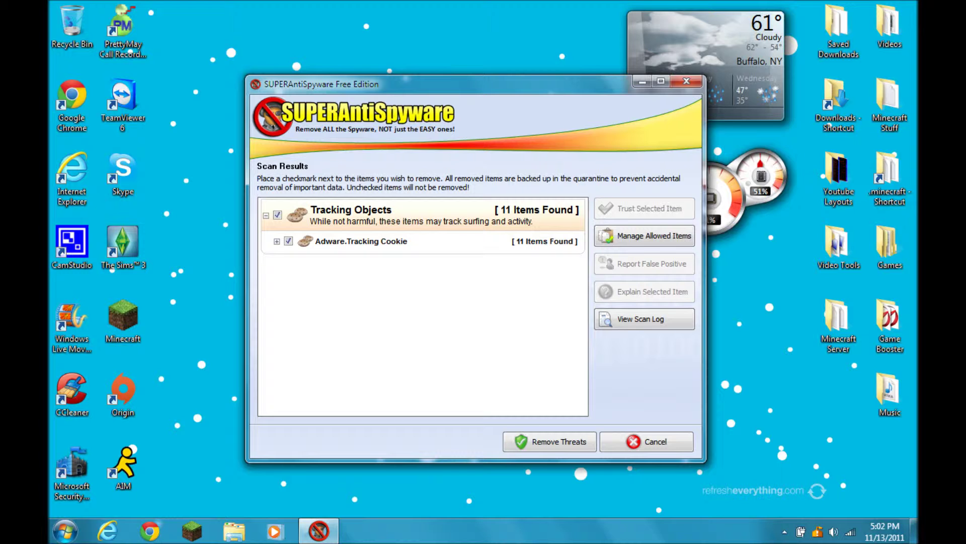
{"action": "key", "text": "Return"}
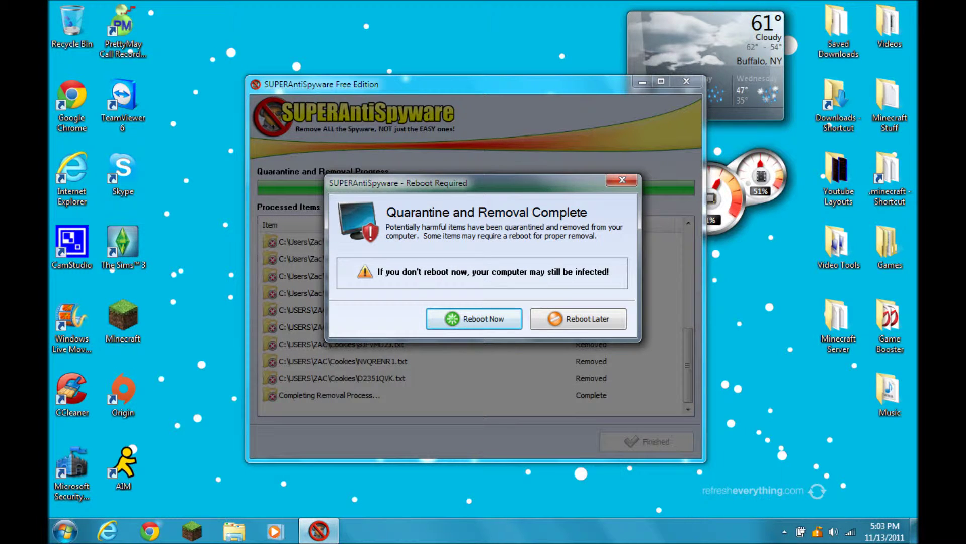
{"action": "left_click", "coordinate": [578, 318]}
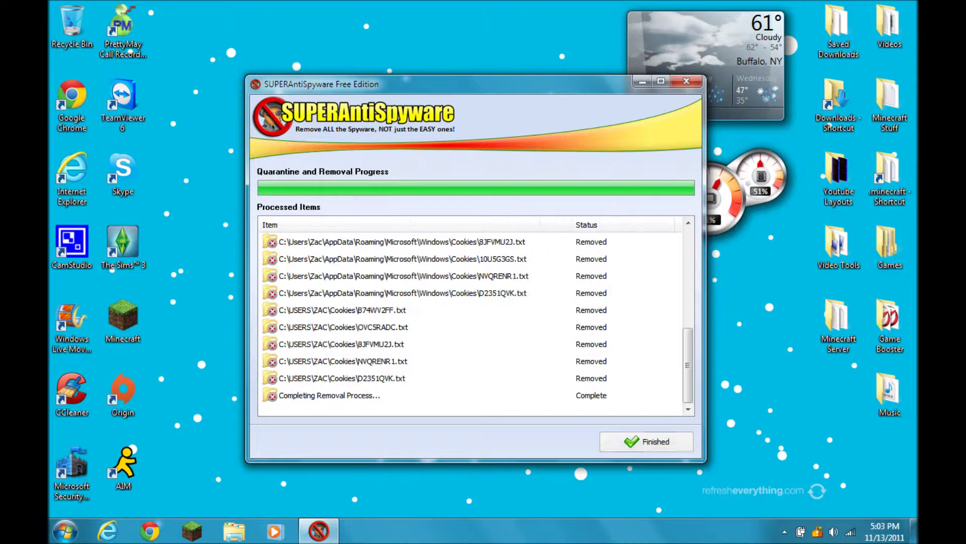
{"action": "left_click", "coordinate": [646, 441]}
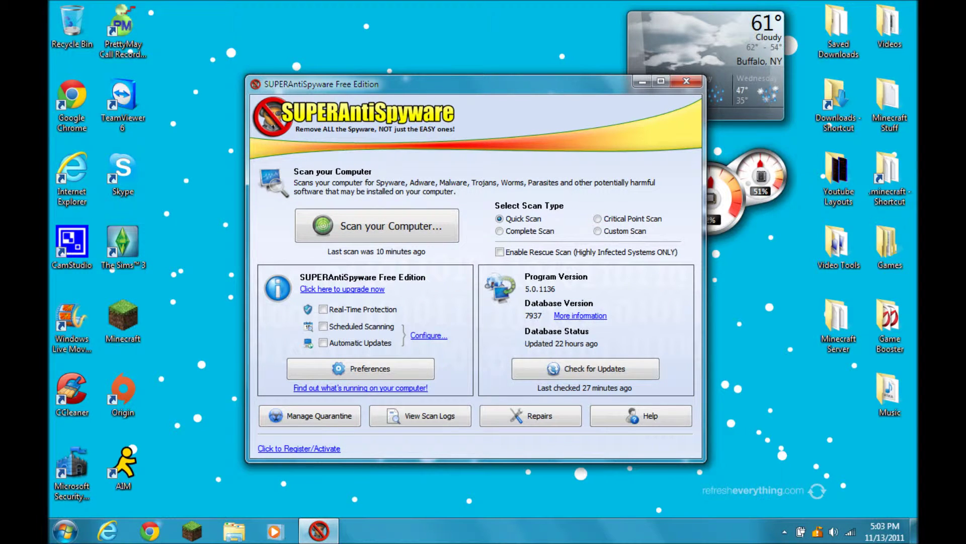
Update the spyware definitions to database 7937.
{"action": "left_click", "coordinate": [586, 368]}
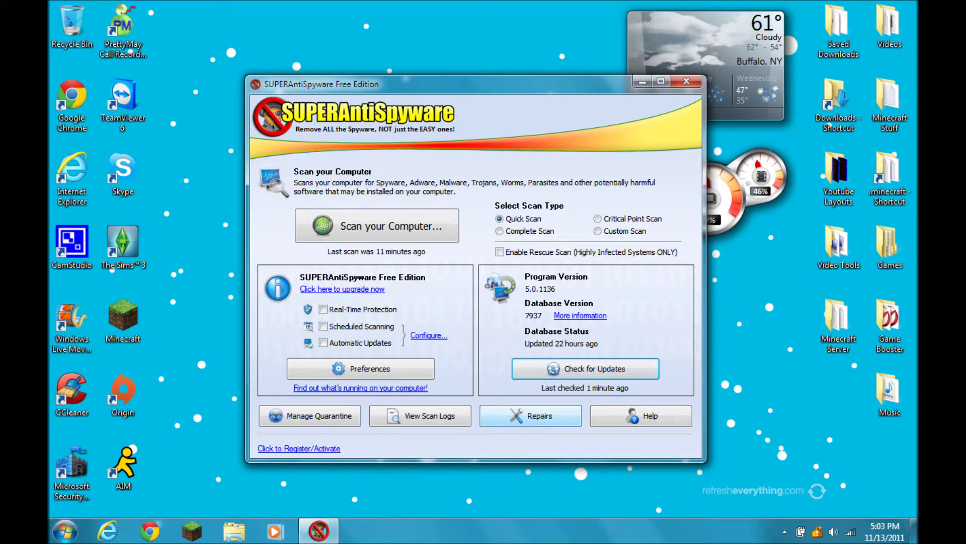
Browse the Repairs list, inspect the 12-hour clock display repair, and return home.
{"action": "left_click", "coordinate": [530, 415]}
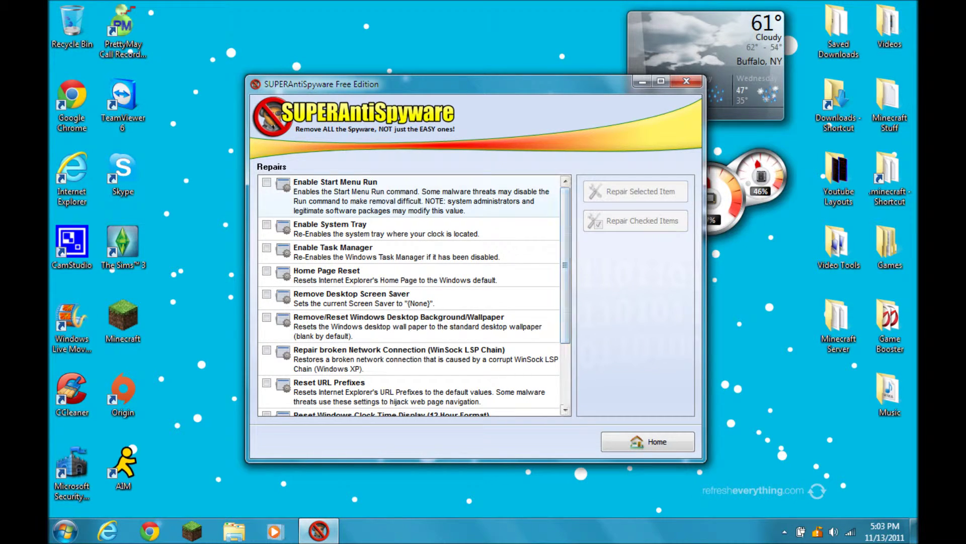
{"action": "scroll", "coordinate": [414, 295], "scroll_direction": "down", "scroll_amount": 1}
{"action": "scroll", "coordinate": [413, 295], "scroll_direction": "down", "scroll_amount": 1}
{"action": "scroll", "coordinate": [414, 294], "scroll_direction": "down", "scroll_amount": 1}
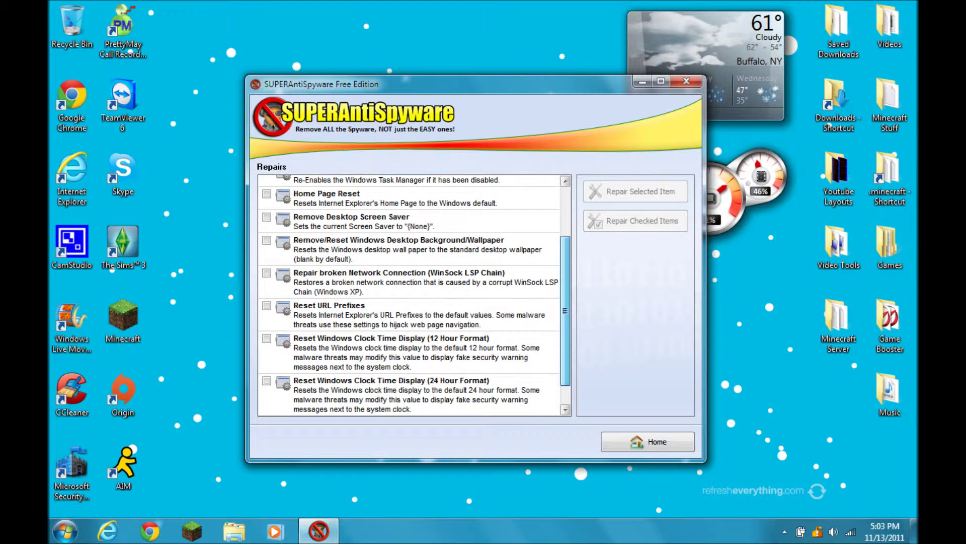
{"action": "scroll", "coordinate": [414, 295], "scroll_direction": "down", "scroll_amount": 2}
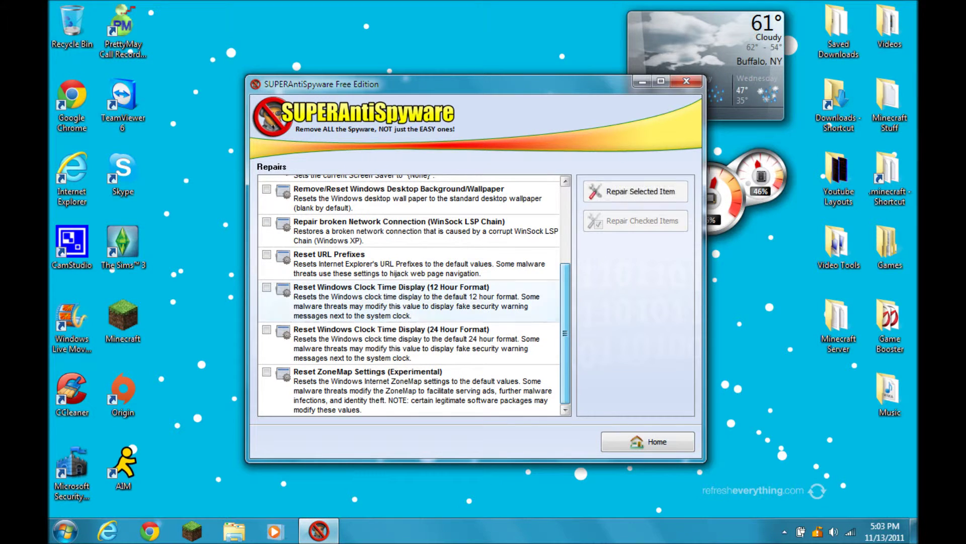
{"action": "left_click", "coordinate": [415, 301]}
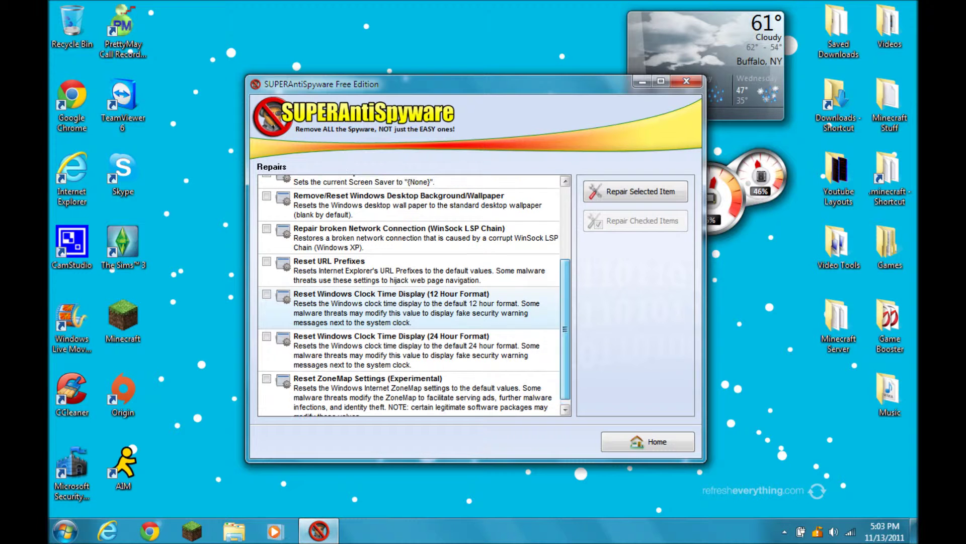
{"action": "scroll", "coordinate": [414, 295], "scroll_direction": "up", "scroll_amount": 1}
{"action": "scroll", "coordinate": [414, 294], "scroll_direction": "up", "scroll_amount": 2}
{"action": "scroll", "coordinate": [414, 295], "scroll_direction": "up", "scroll_amount": 1}
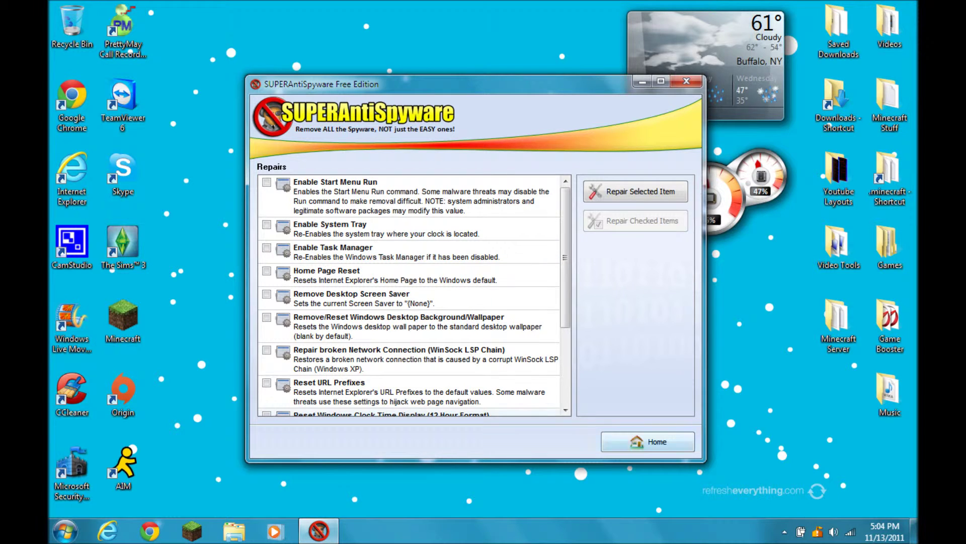
{"action": "left_click", "coordinate": [648, 442]}
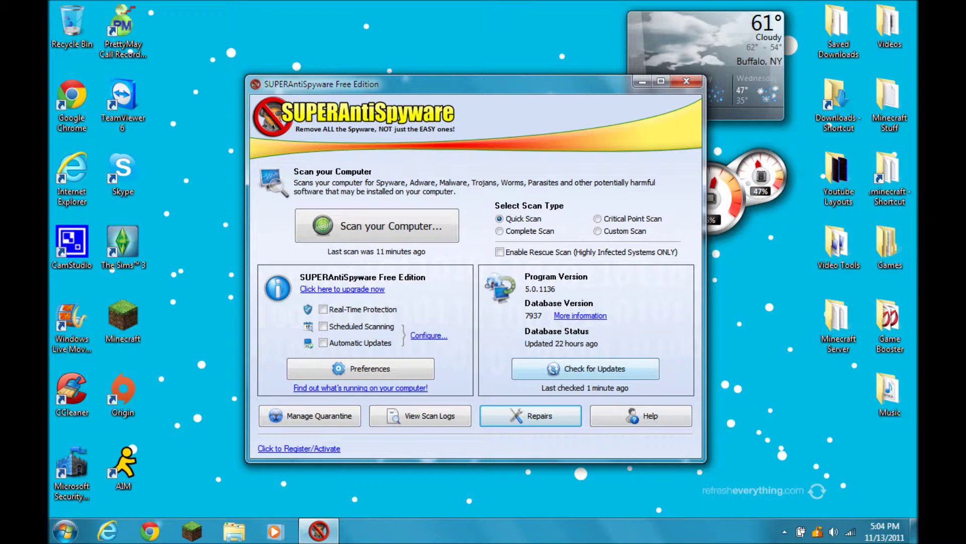